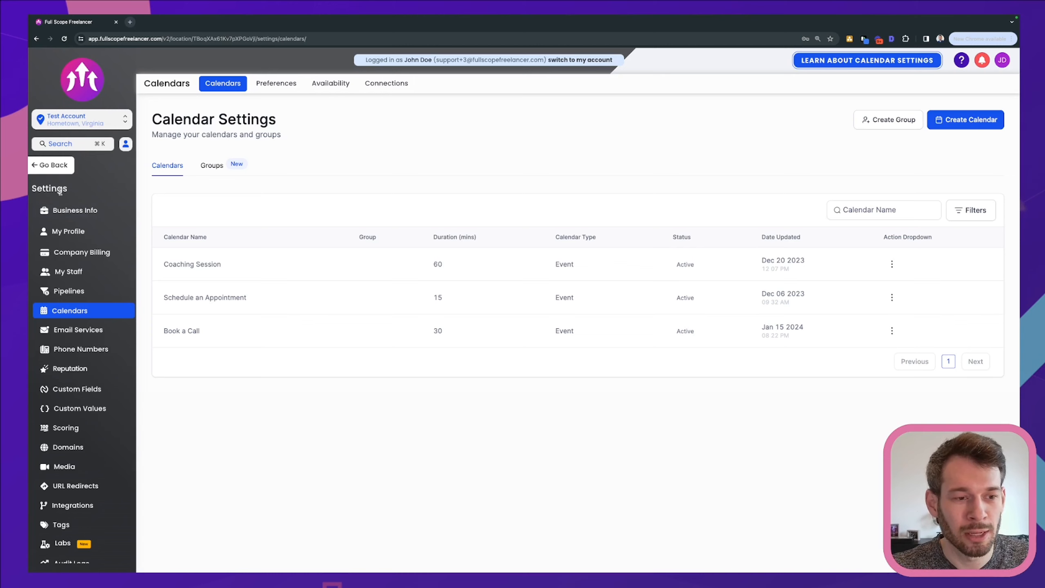
In the calendar settings, start creating a new calendar with the Round Robin scheduling type
click(75, 235)
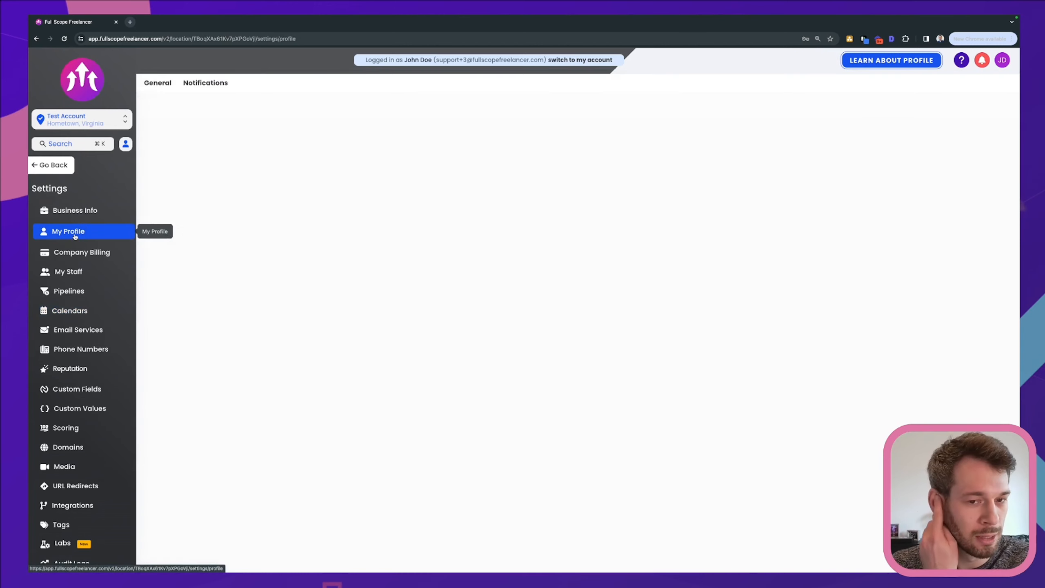
click(70, 310)
click(958, 120)
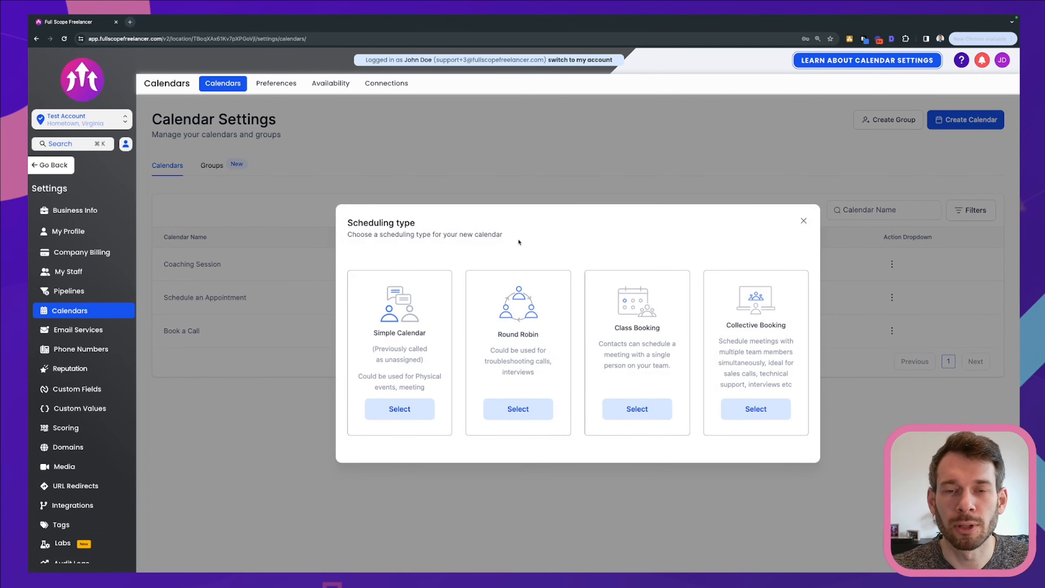
drag(496, 335, 551, 331)
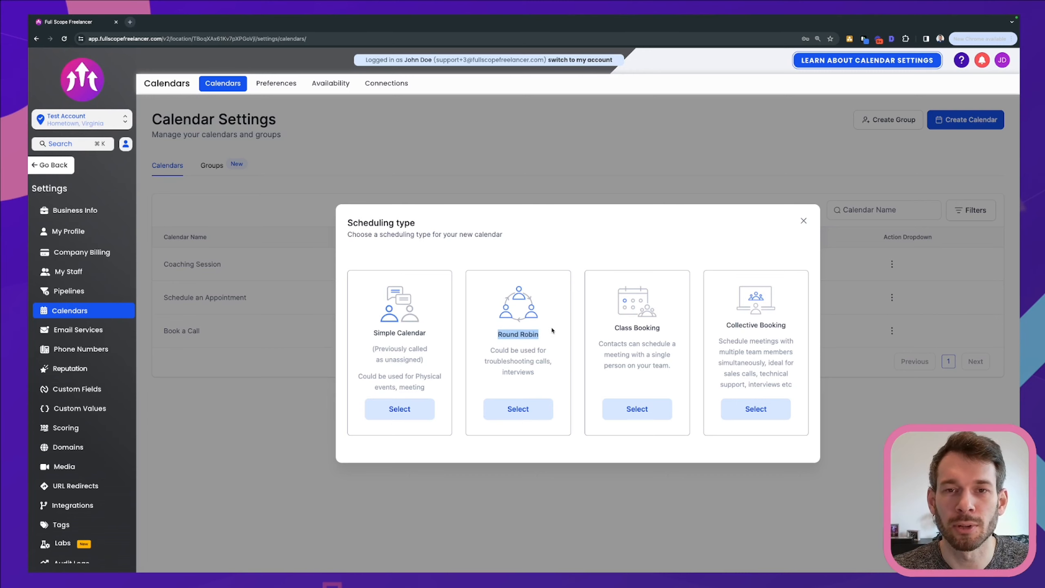
drag(430, 333, 361, 332)
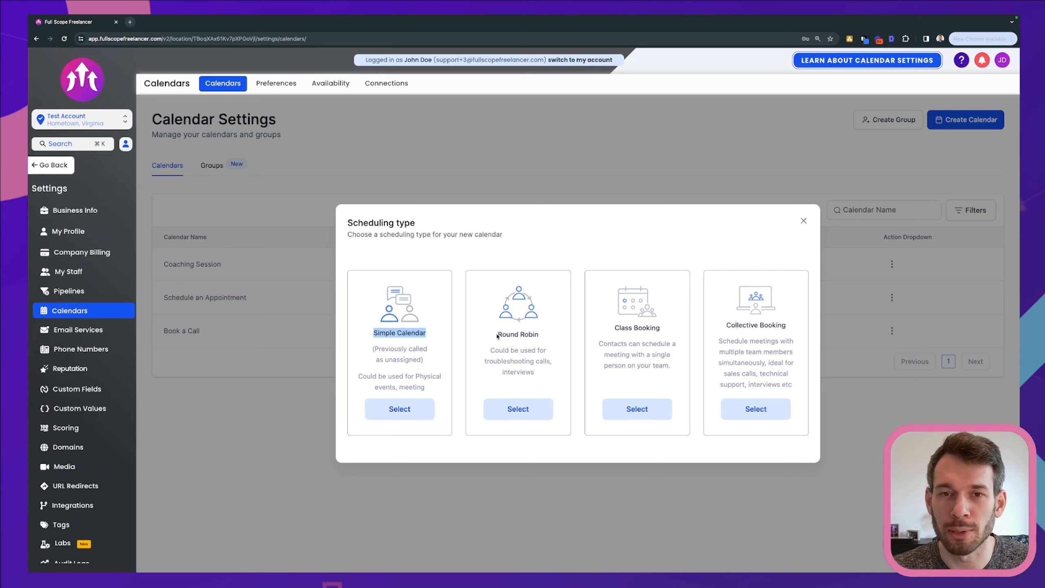
drag(498, 334, 546, 338)
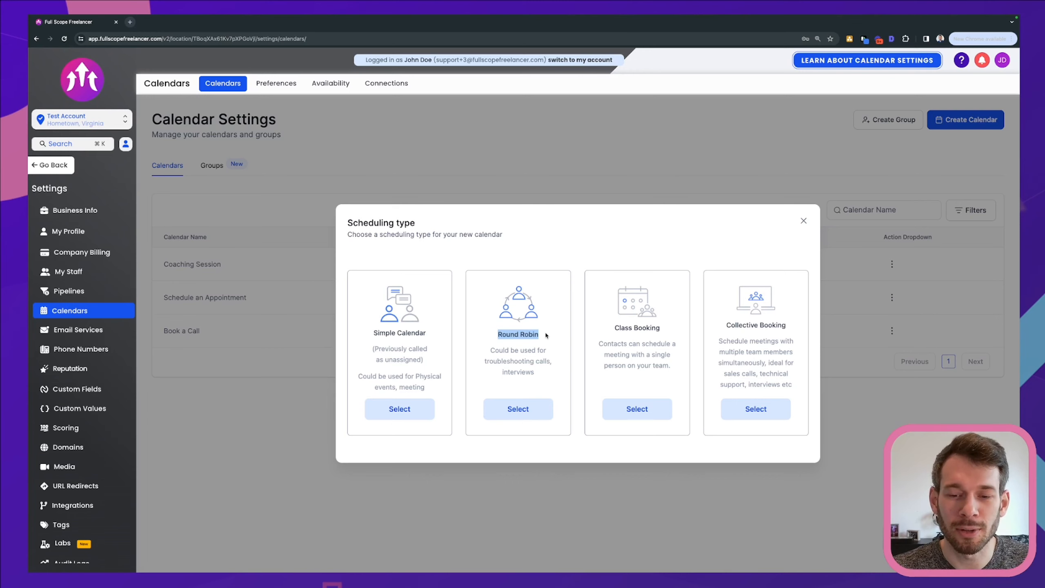
click(482, 361)
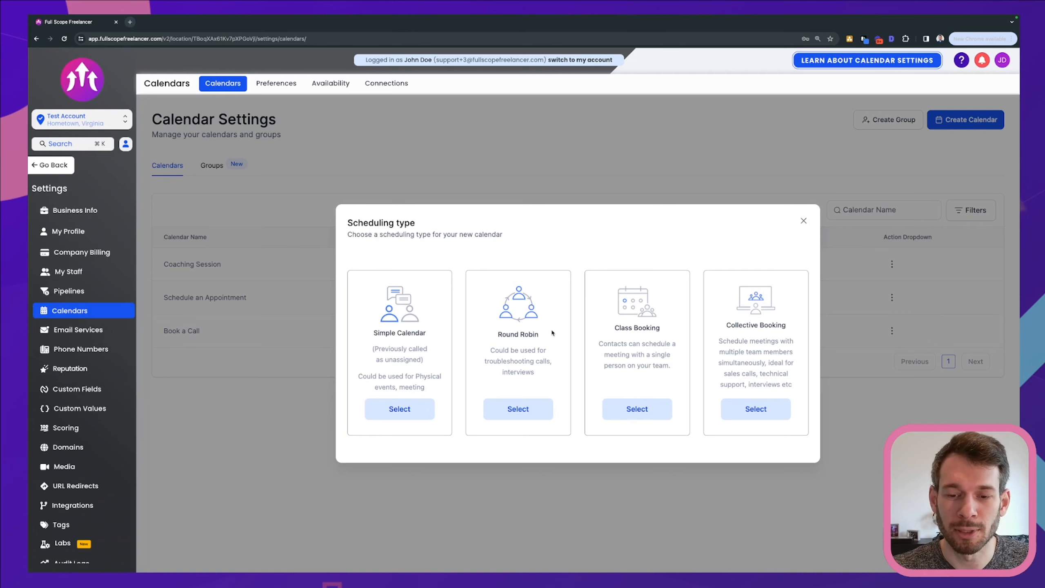
click(512, 408)
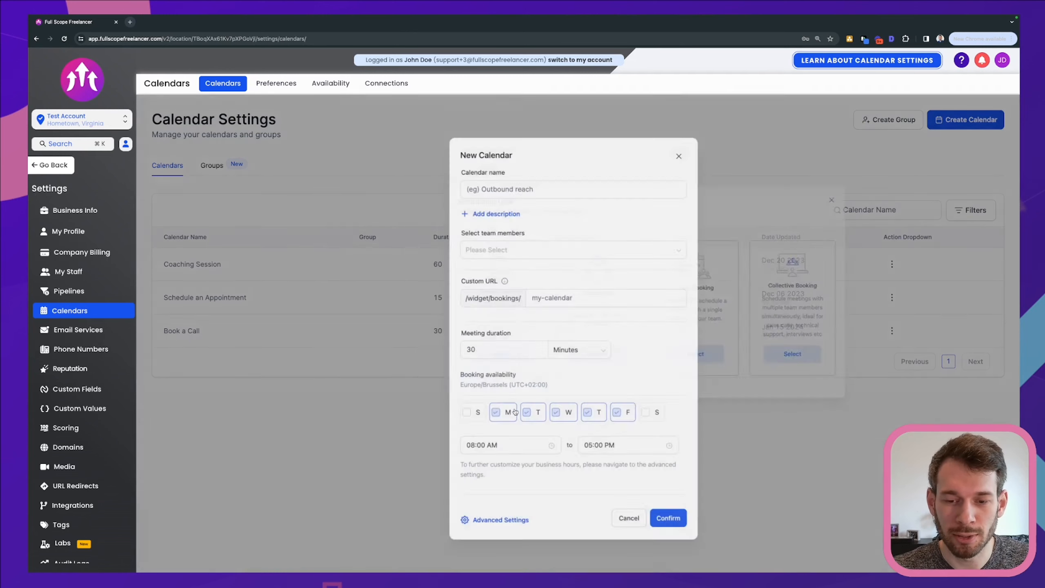
Name the new calendar "Test Calendar" and assign the account's own user, the last person listed, as its team member
click(501, 172)
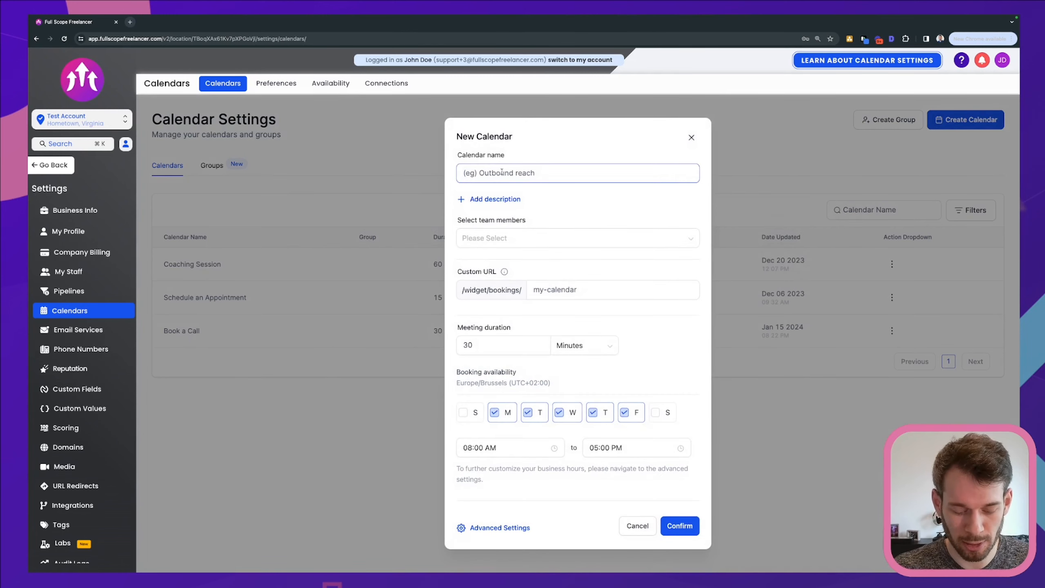
text(Test Calendar)
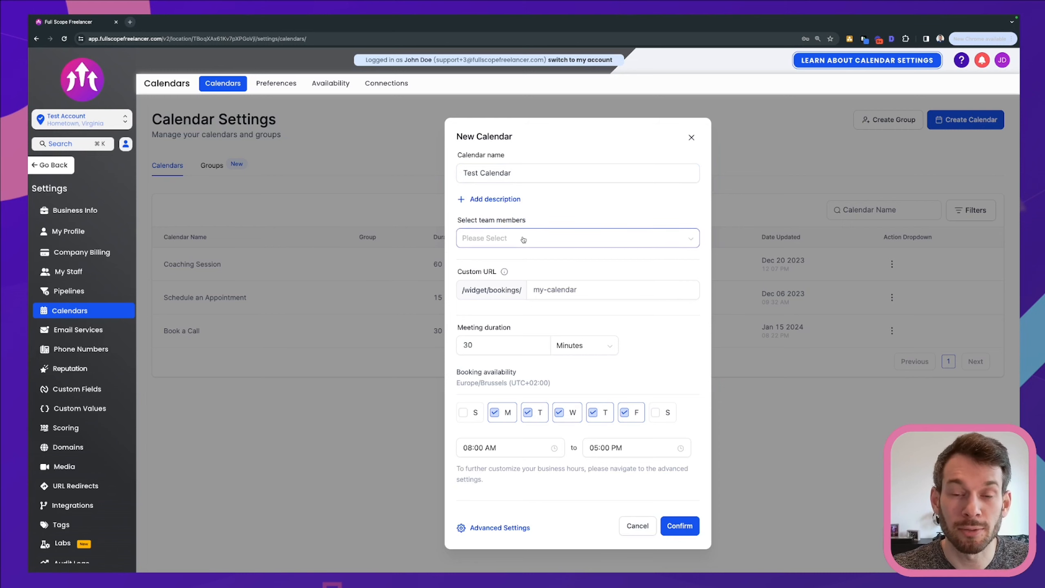
click(522, 240)
click(488, 301)
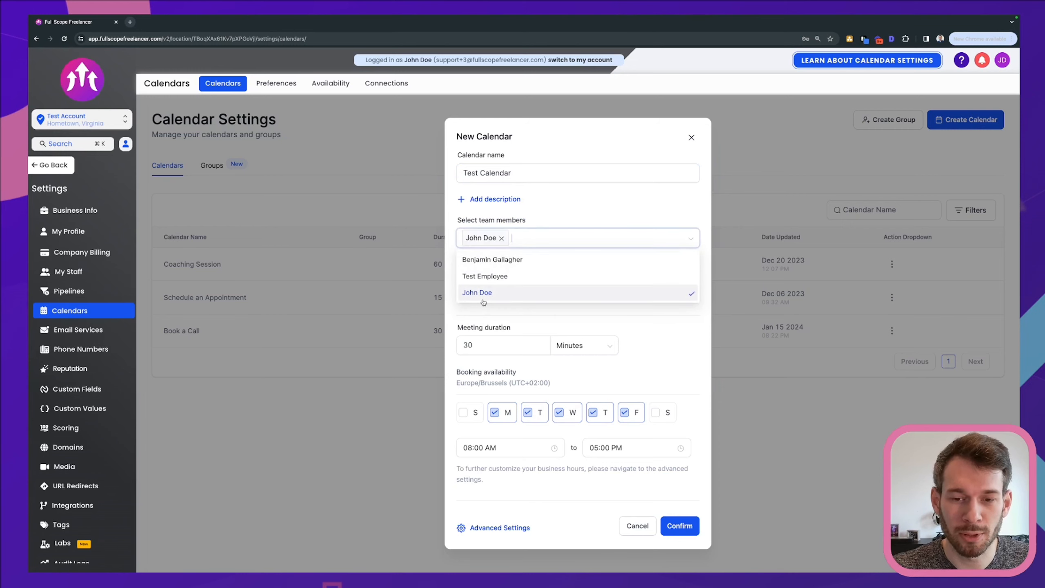
click(577, 211)
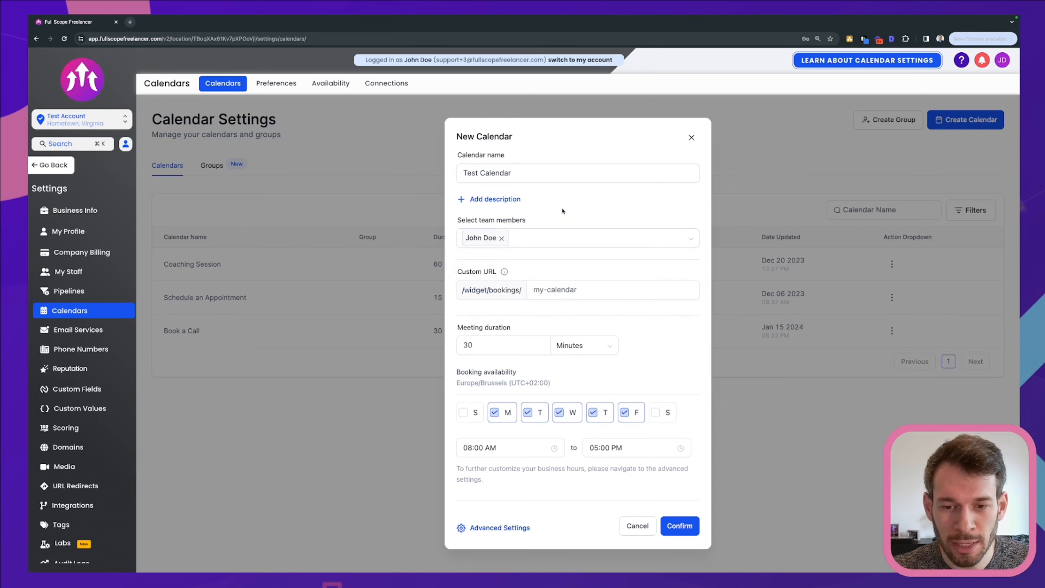
Enter mycalendarname as the slug of the new calendar's custom booking URL
click(543, 289)
text(mycalendarname)
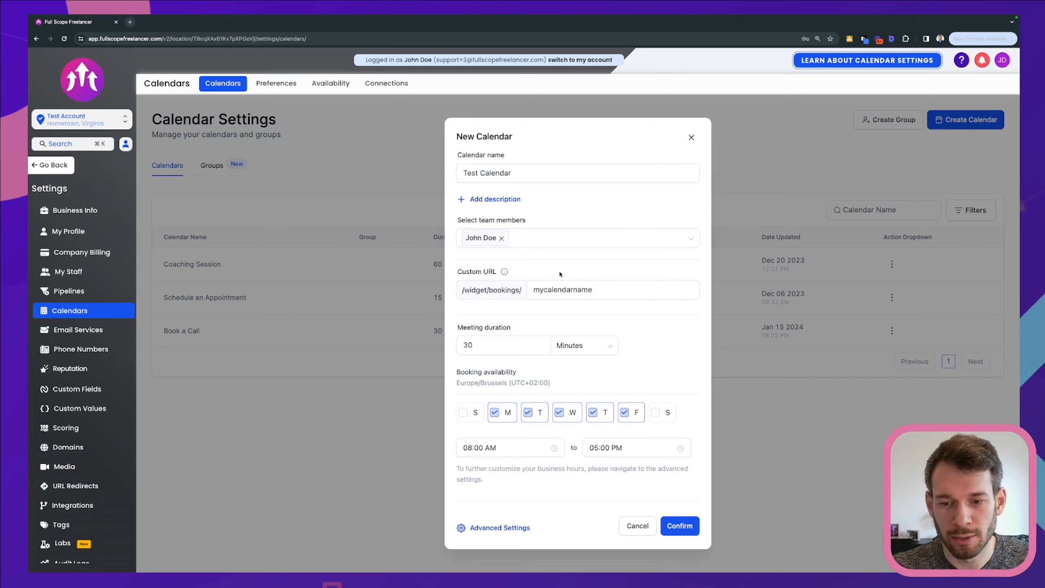
drag(601, 290, 533, 289)
click(534, 268)
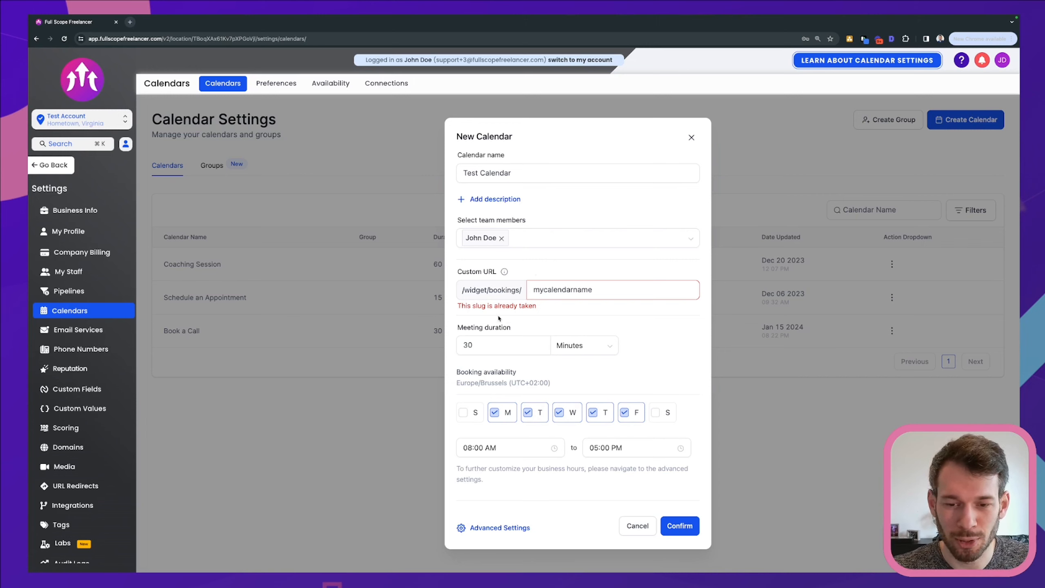
Extend the custom URL slug to mycalendarname12345 and confirm the creation of the calendar
drag(538, 306, 448, 311)
click(608, 290)
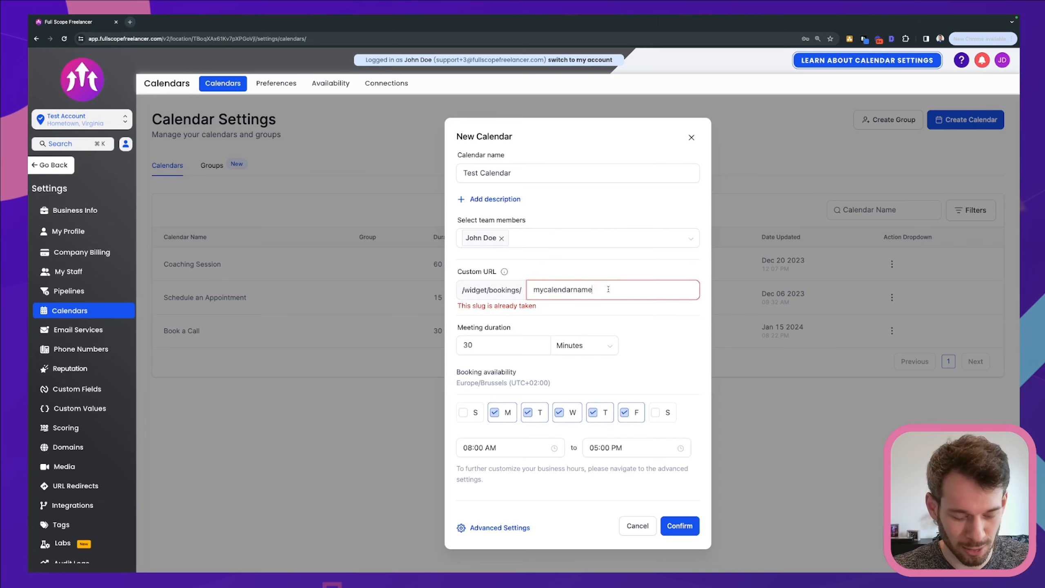
text(12345)
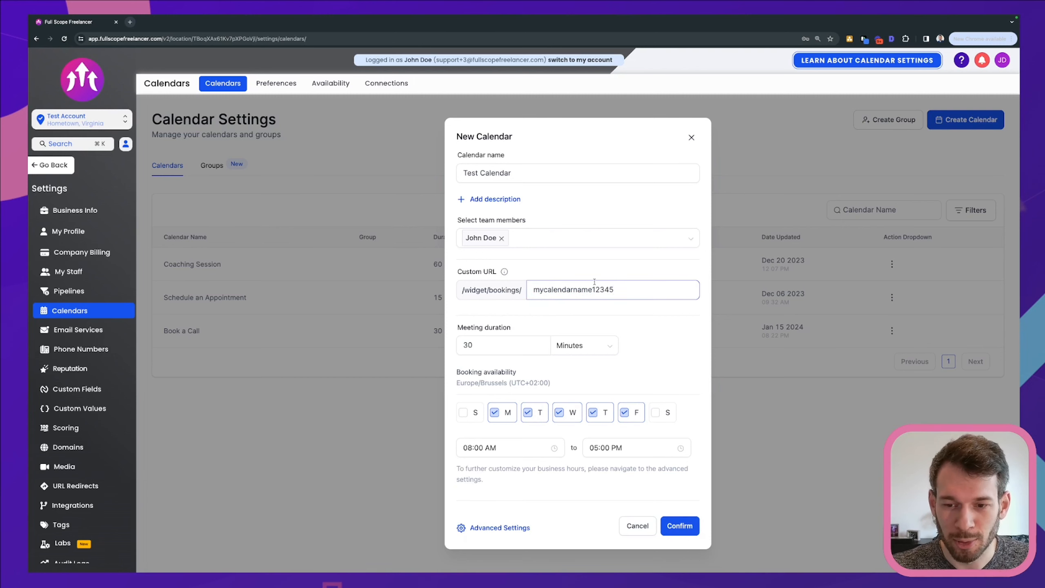
click(593, 266)
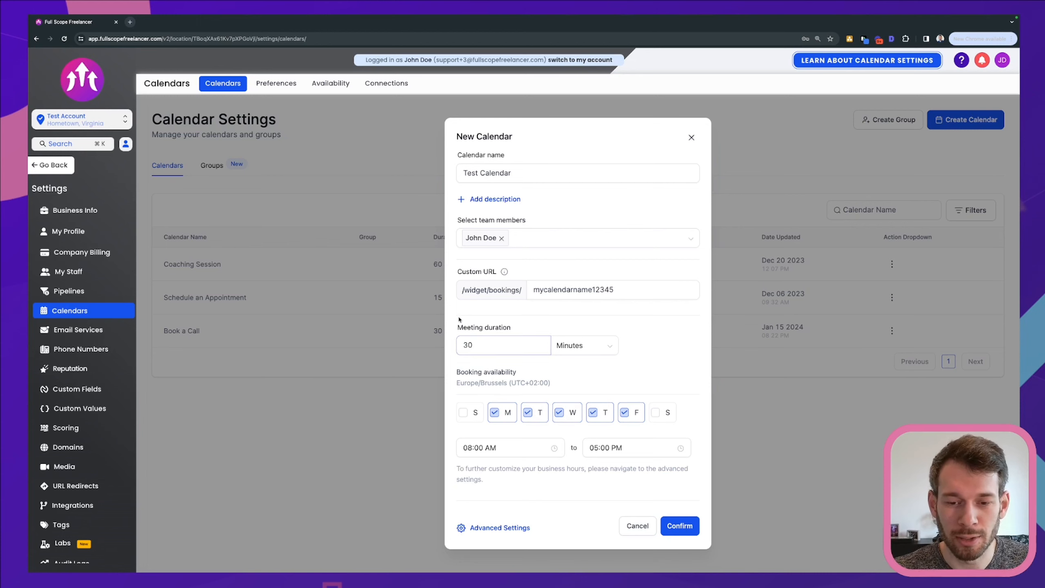
click(679, 525)
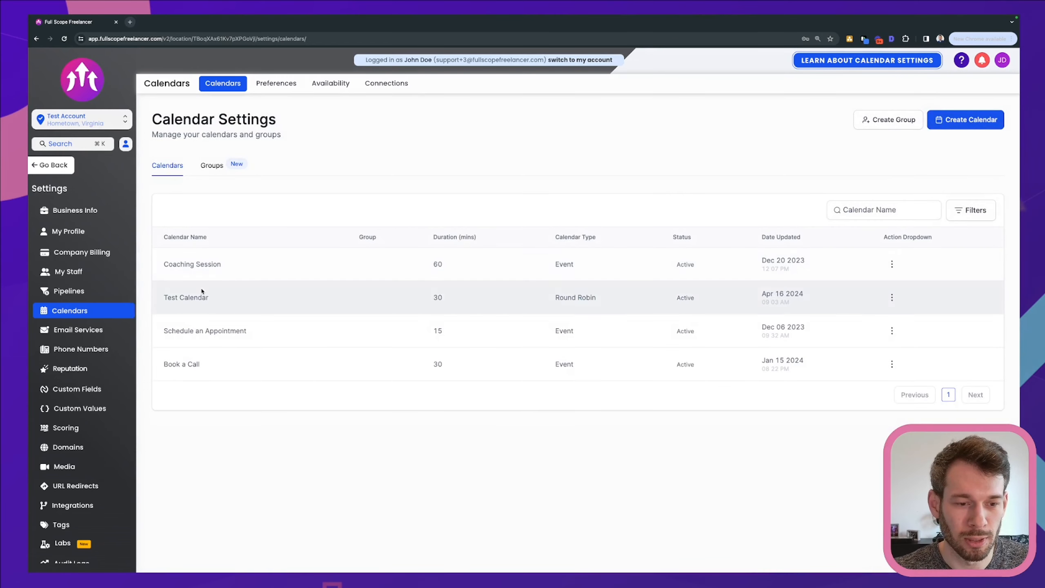
Edit Test Calendar's meeting details so the team member's meeting location is Google Meet, and save the changes
click(892, 297)
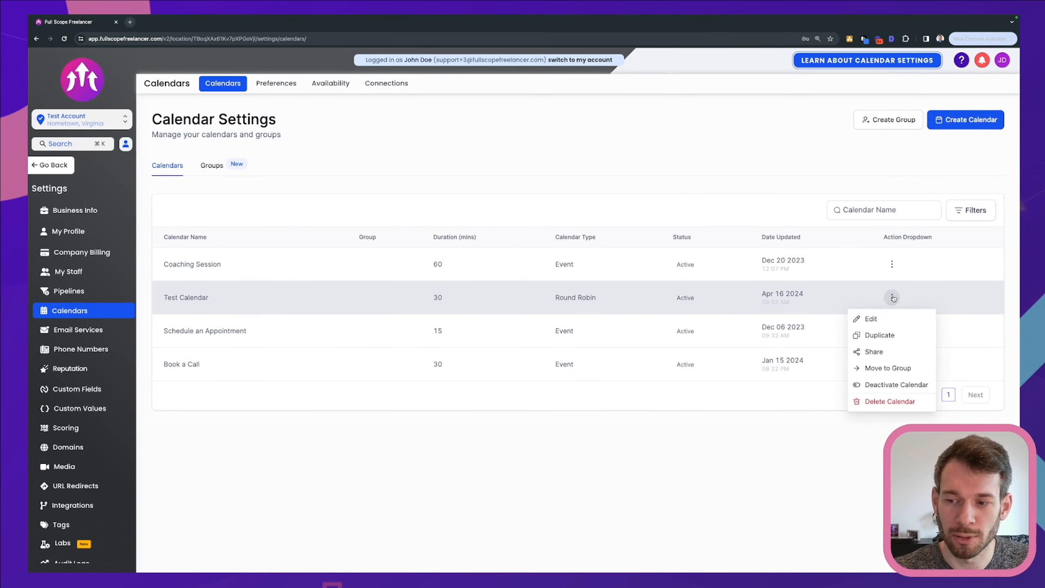
click(886, 319)
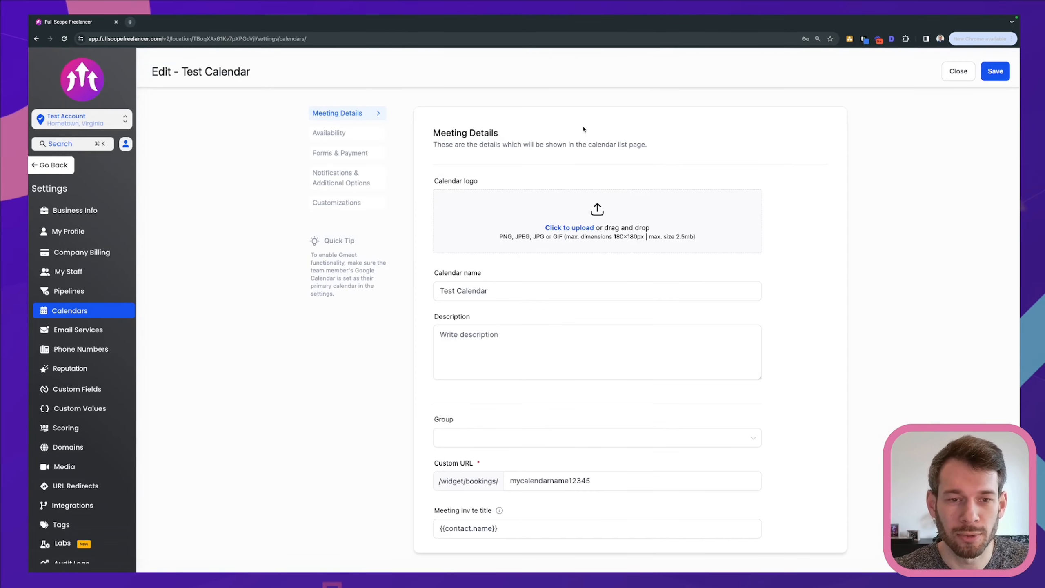
scroll(533, 379, down, 6)
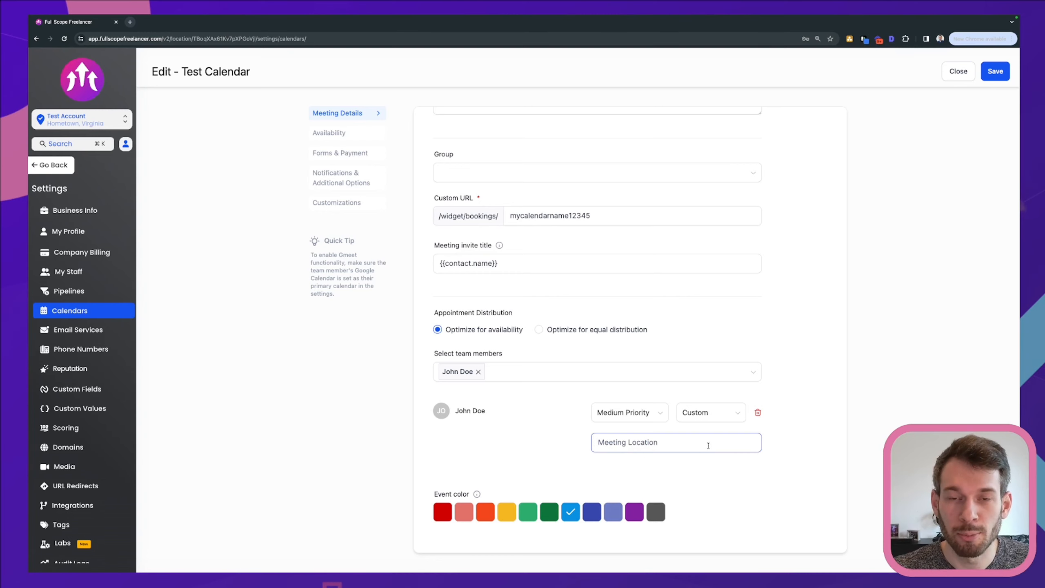
click(717, 417)
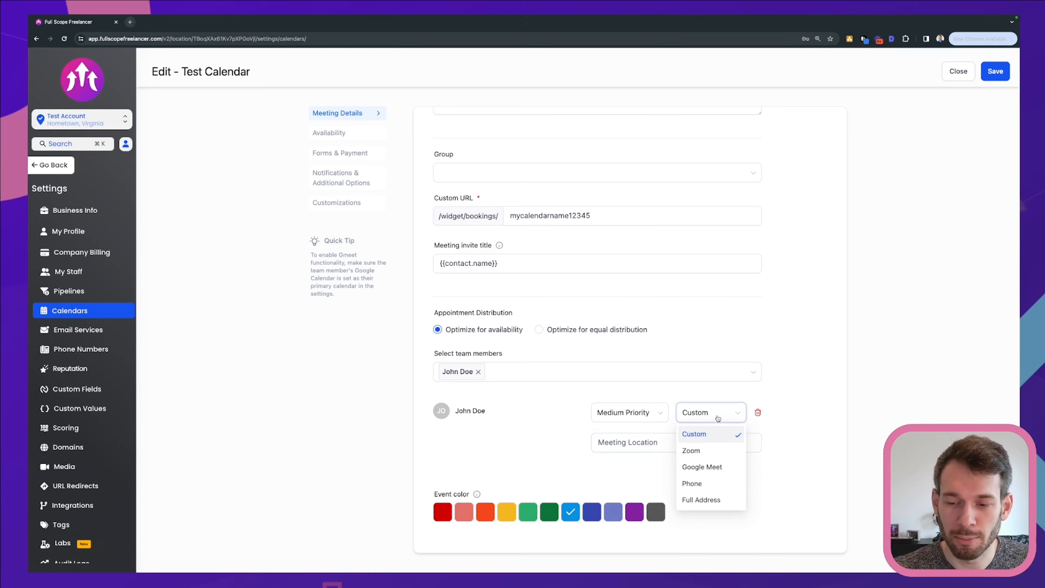
click(731, 470)
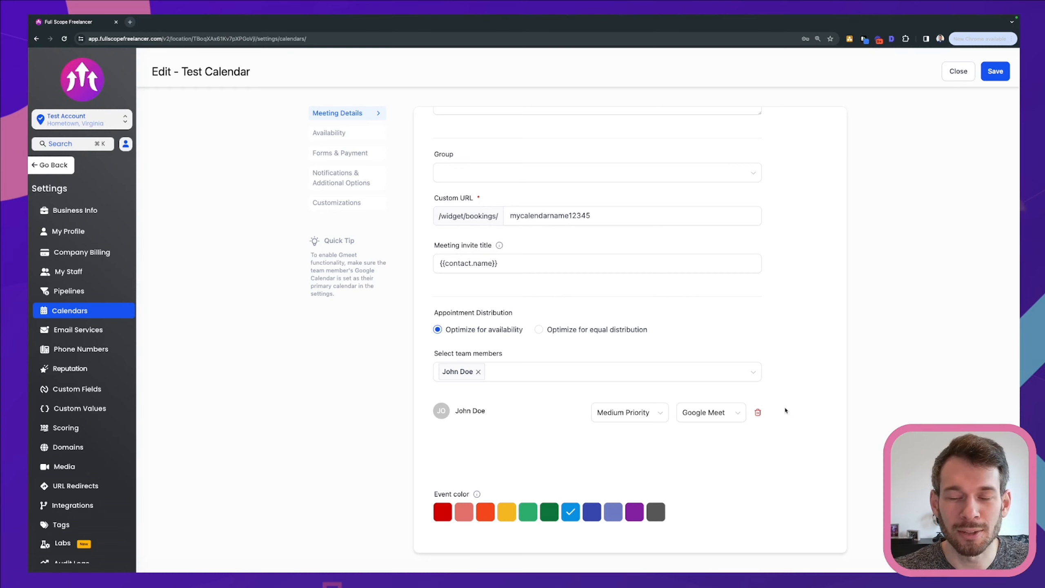
scroll(773, 417, up, 1)
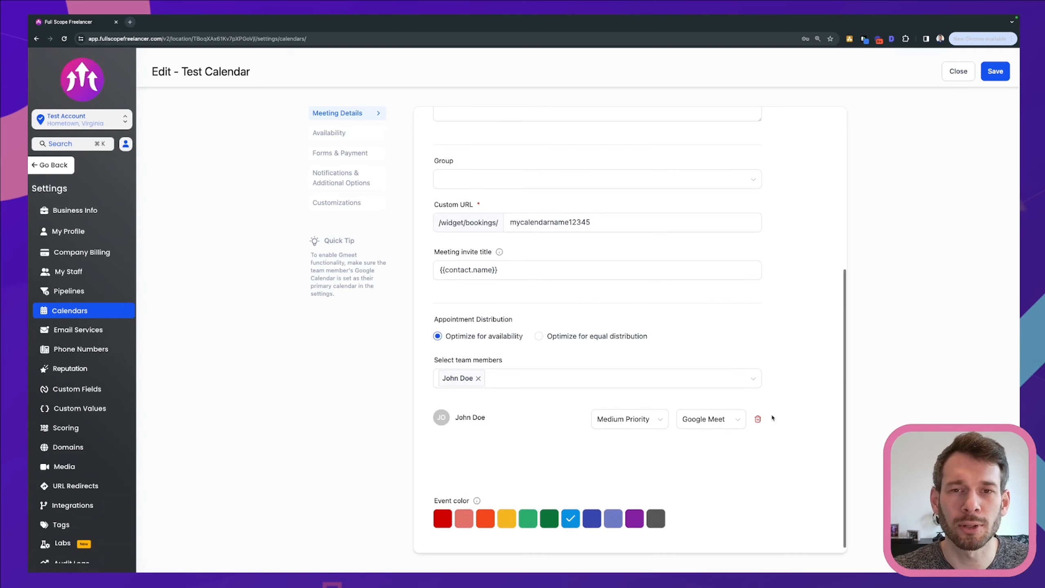
scroll(788, 412, down, 1)
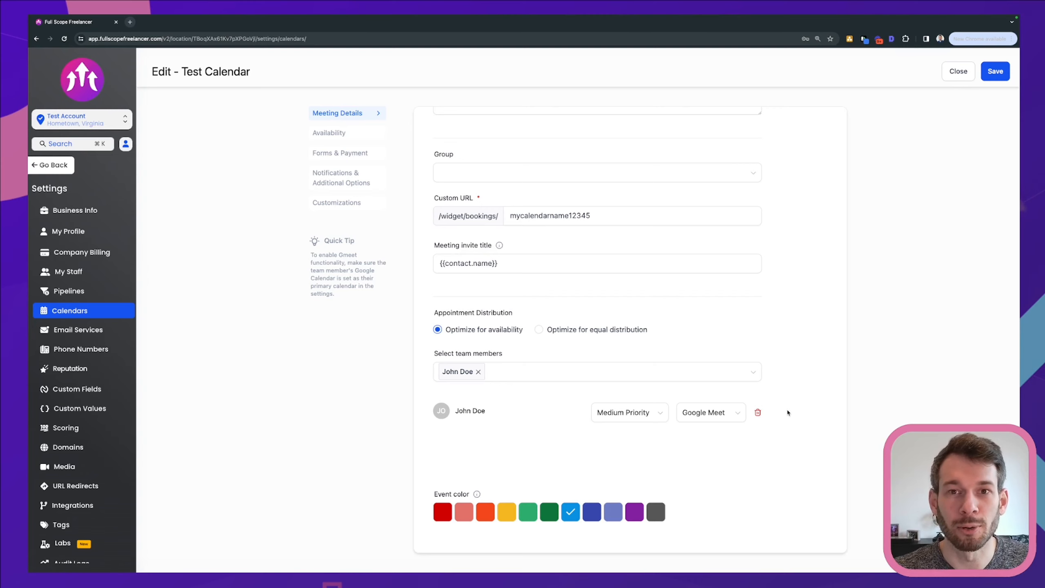
click(732, 414)
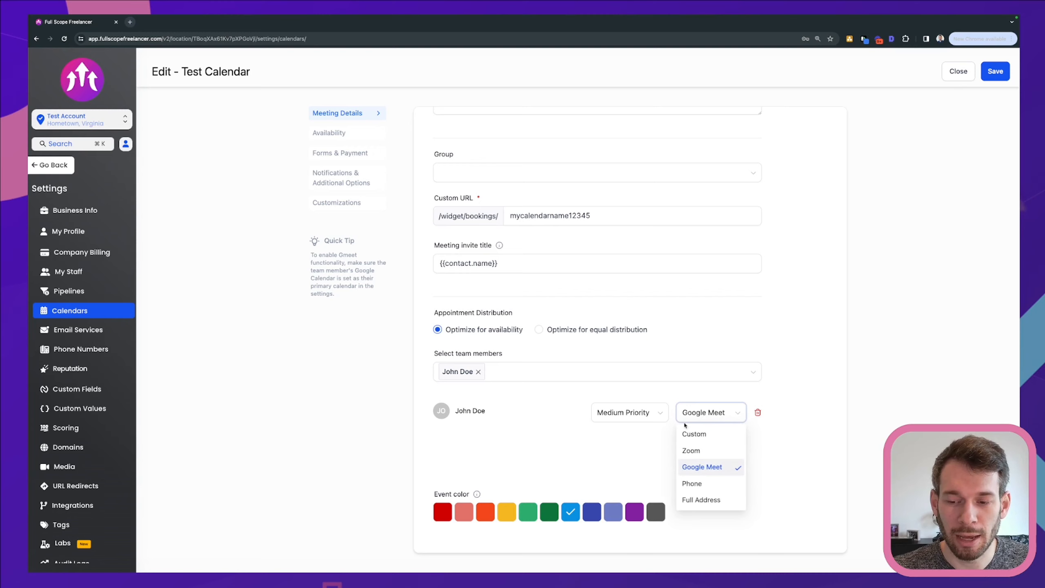
click(818, 396)
click(993, 72)
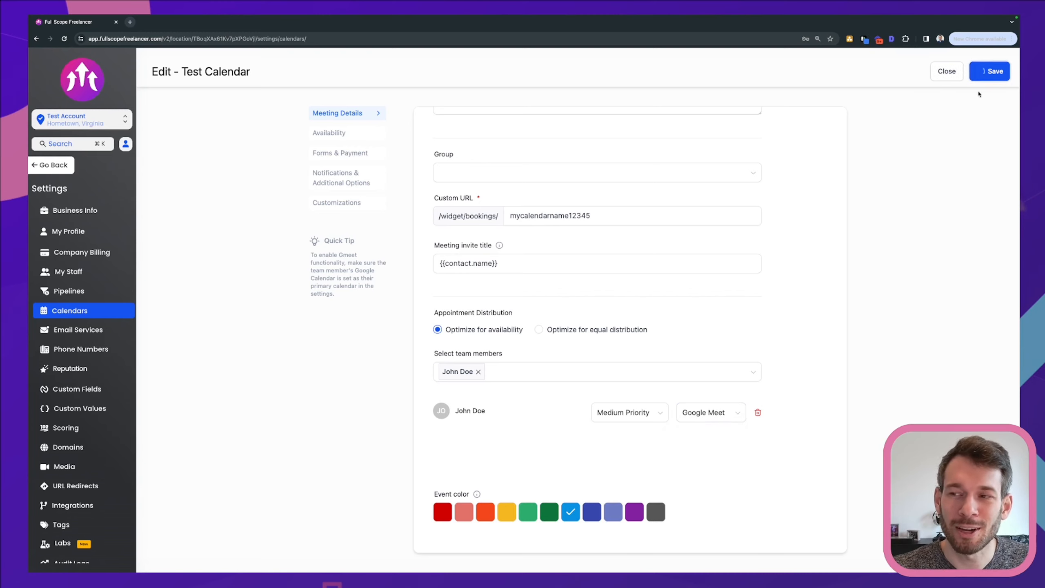